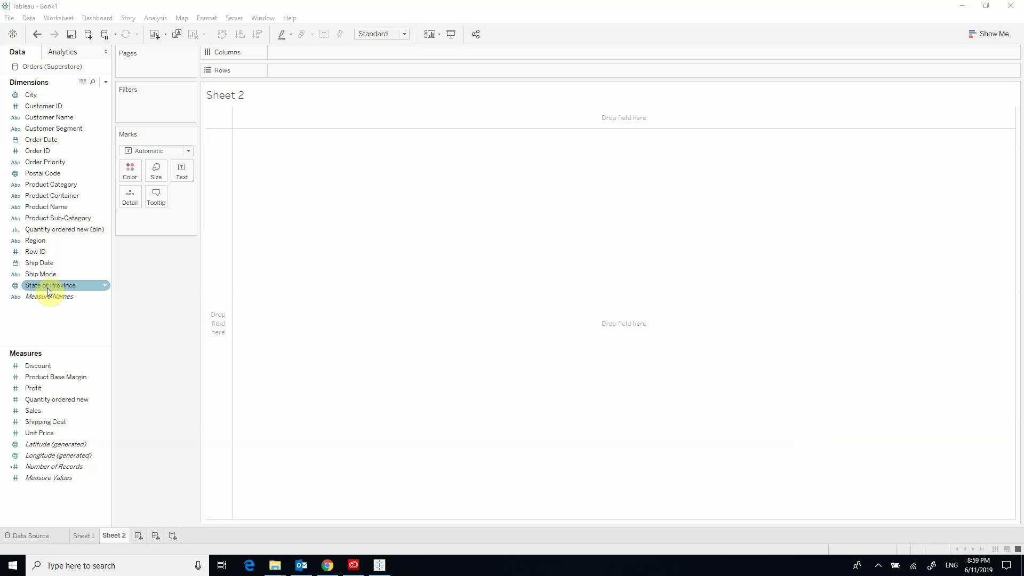
# Place State or Province on the view to plot one mark per US state, zoomed out slightly.
pyautogui.moveTo(47, 286); pyautogui.dragTo(492, 303)
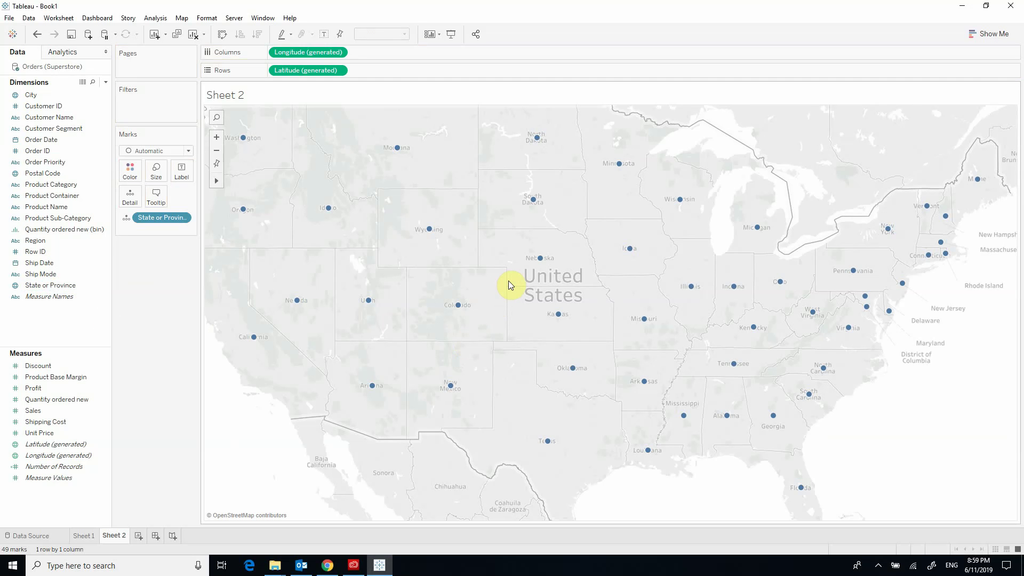
pyautogui.scroll(-1, 508, 280)
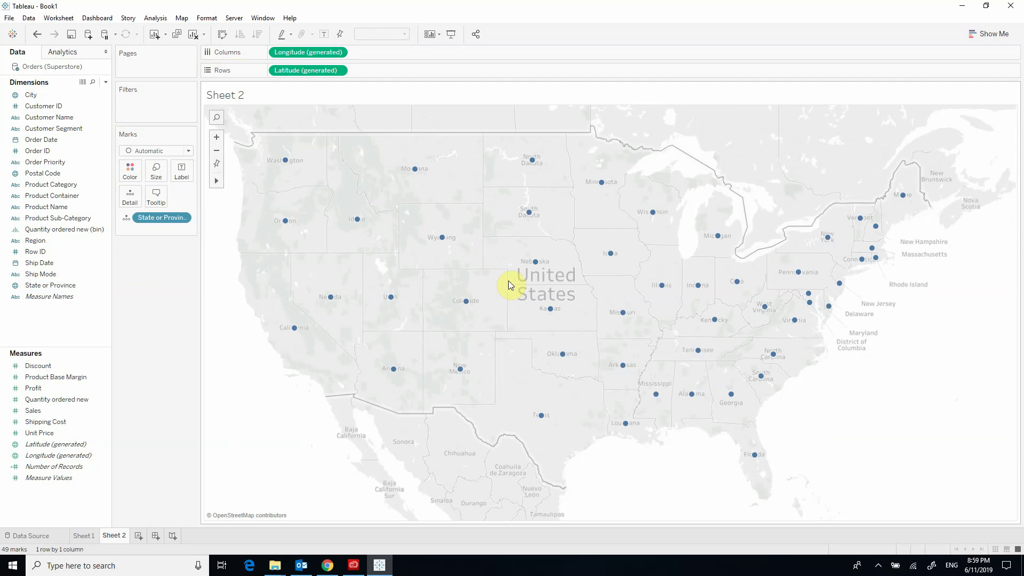
pyautogui.scroll(-1, 507, 281)
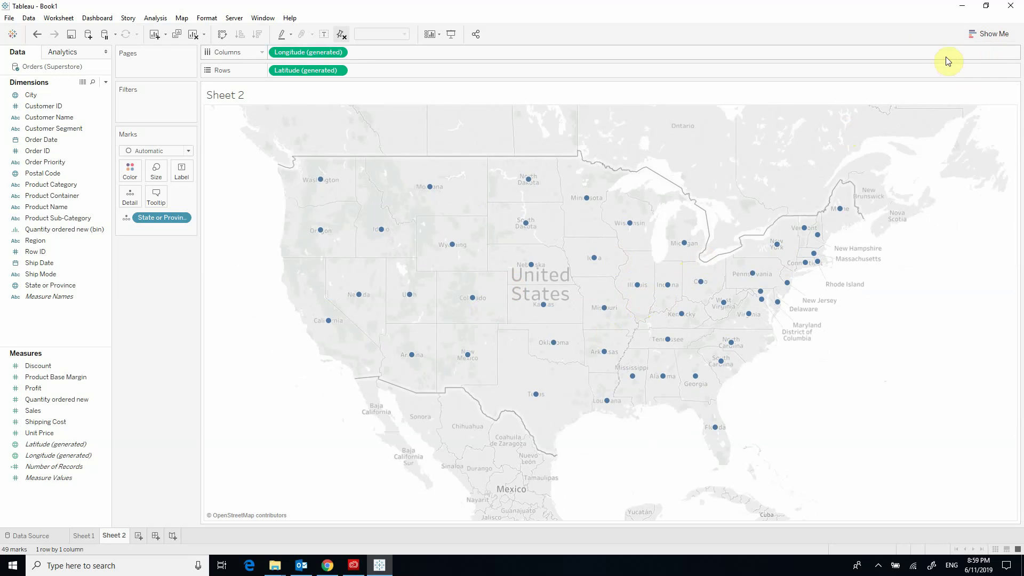
# Switch the state point map to the Show Me filled map, shading each state's shape.
pyautogui.click(992, 37)
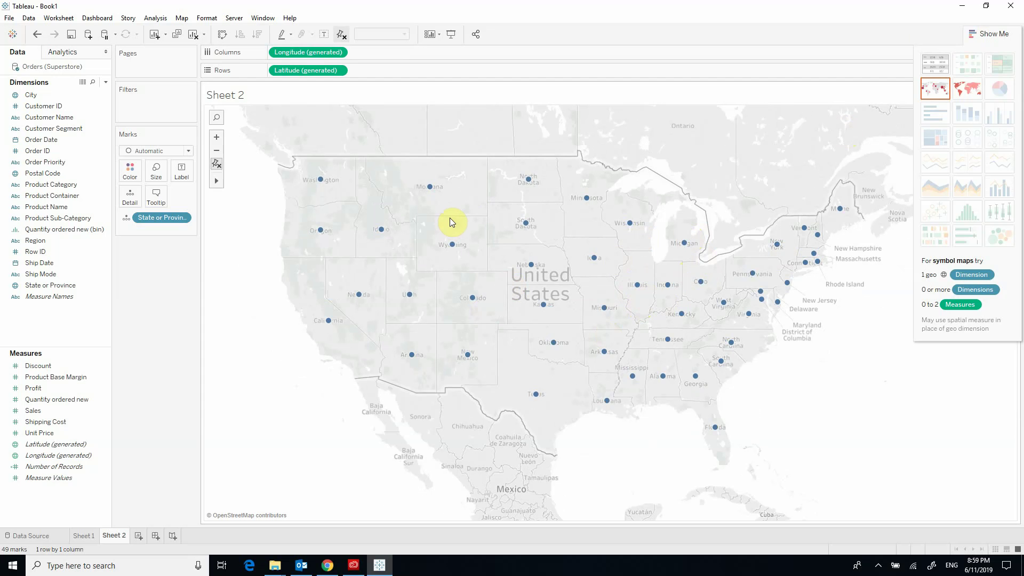
pyautogui.click(968, 91)
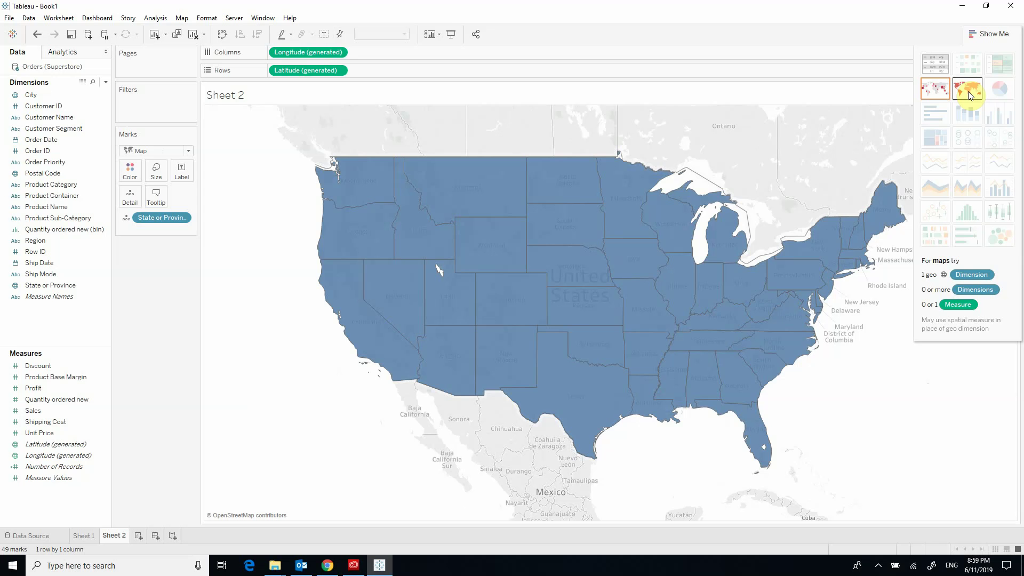
pyautogui.moveTo(606, 424)
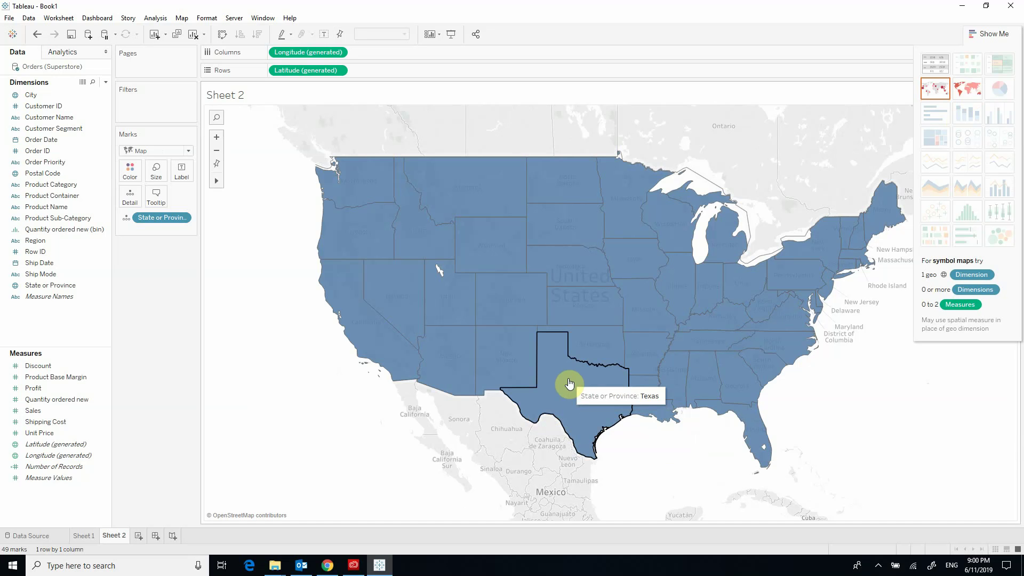
pyautogui.click(127, 217)
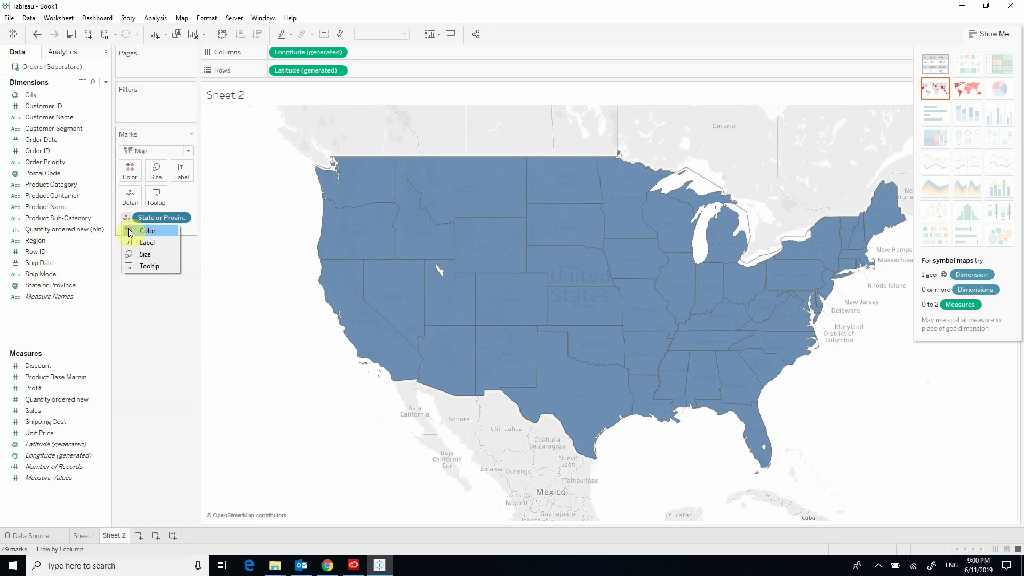
# Set State or Province to Color so each state gets its own colour and legend.
pyautogui.click(130, 231)
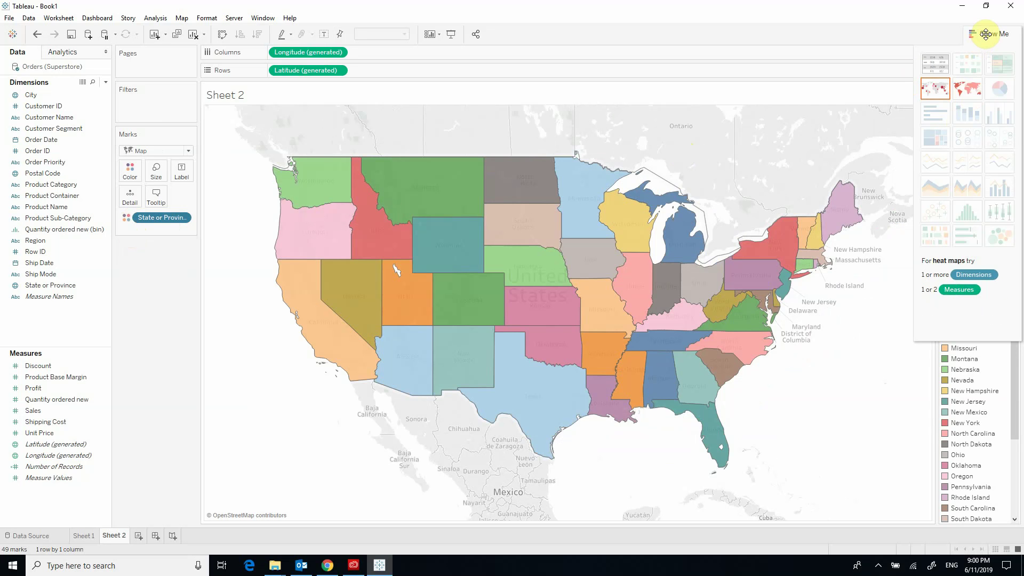
pyautogui.click(986, 33)
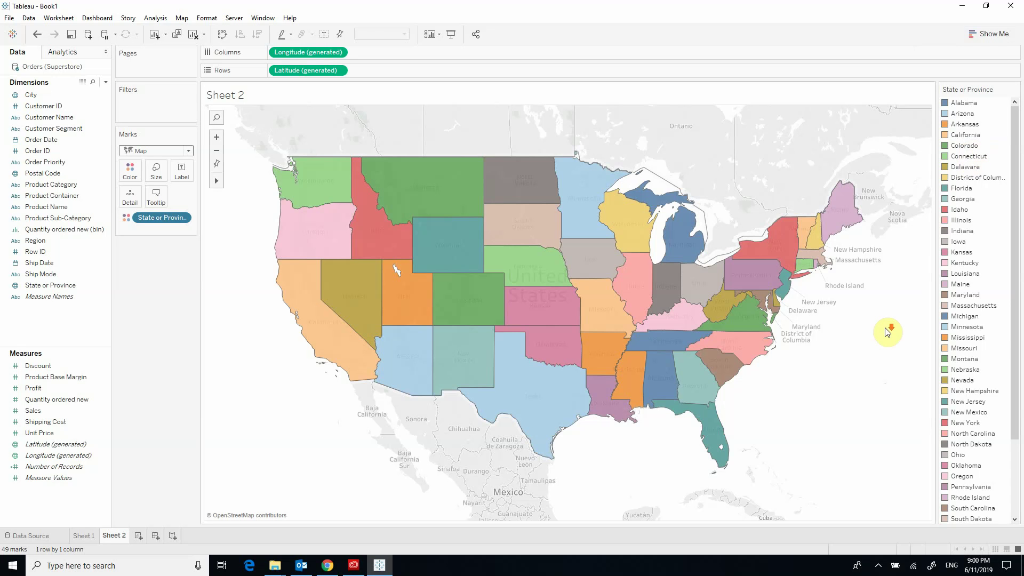
pyautogui.scroll(-1, 885, 331)
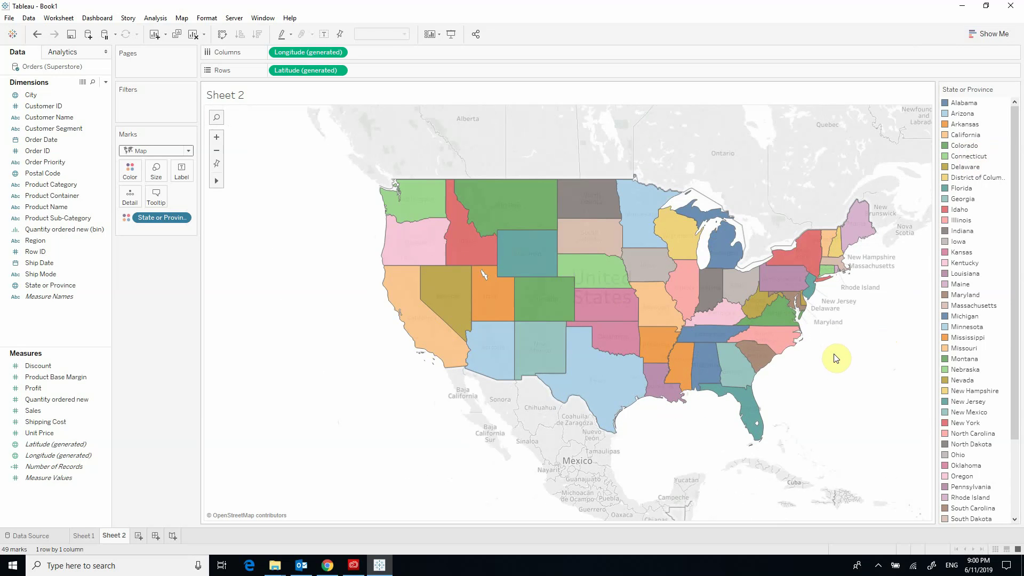
pyautogui.scroll(1, 836, 359)
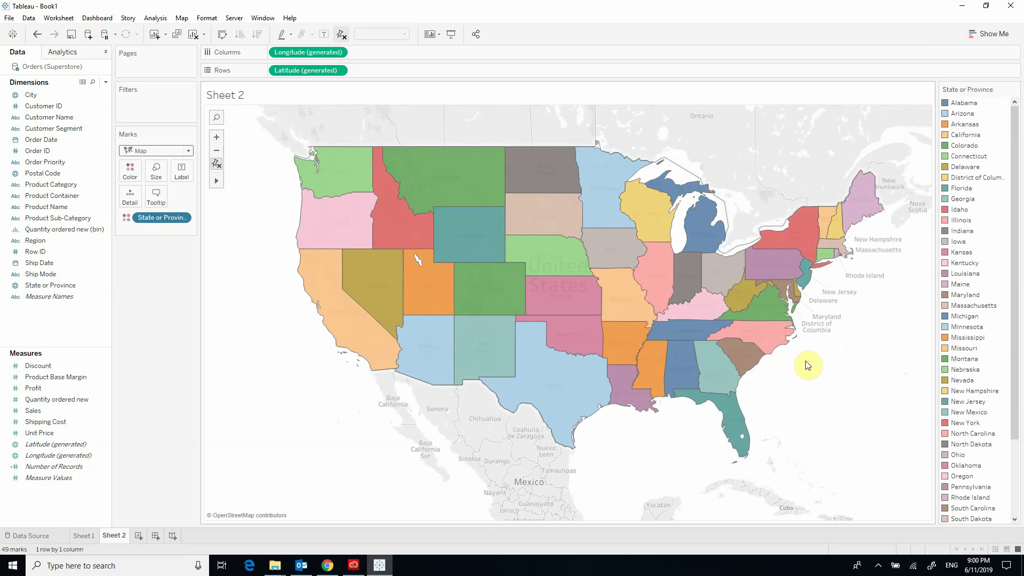
pyautogui.moveTo(338, 319)
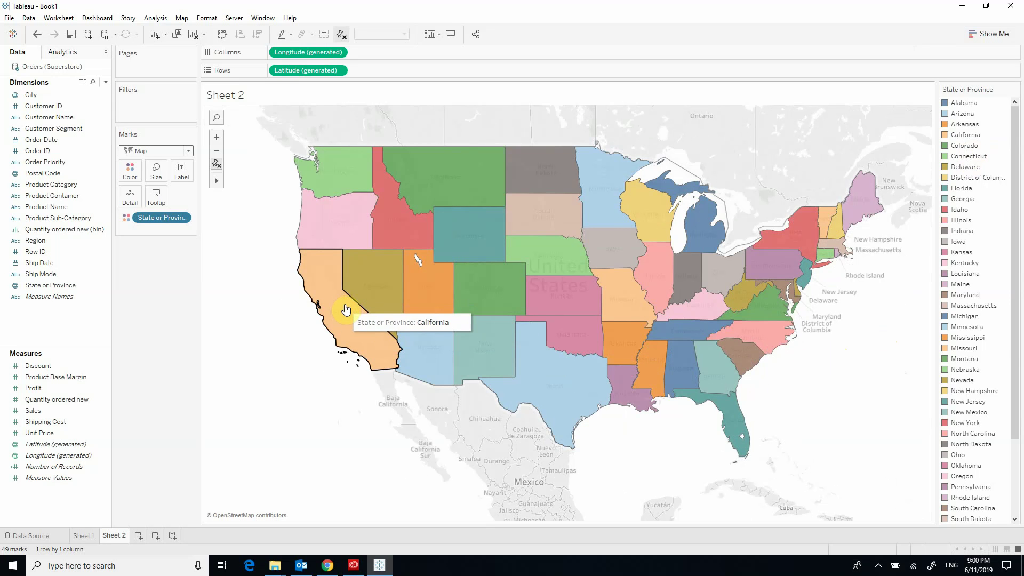
pyautogui.moveTo(380, 296)
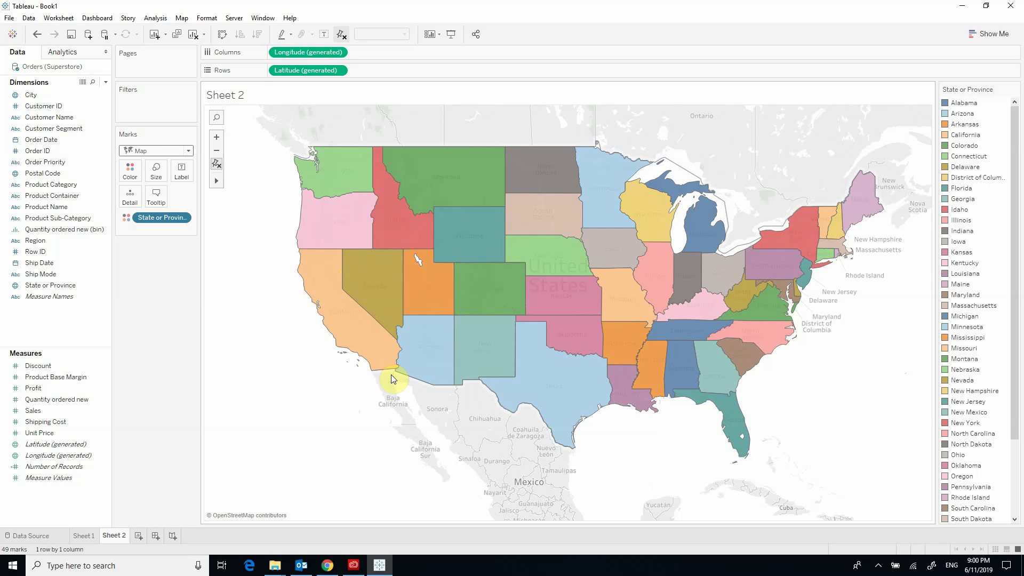
pyautogui.moveTo(376, 368)
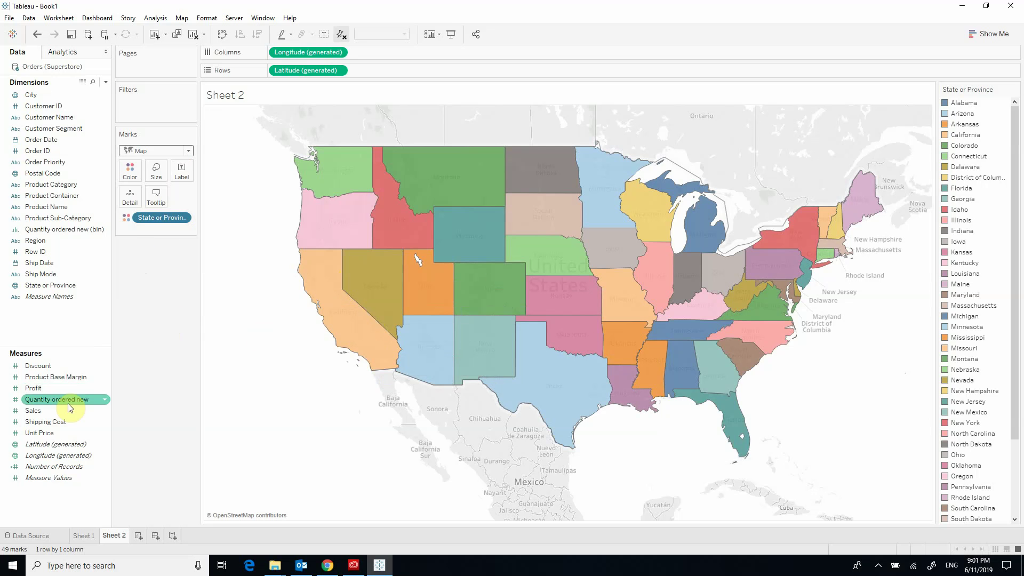
# Add State or Province to Label so every state shows its name on the map.
pyautogui.click(37, 286)
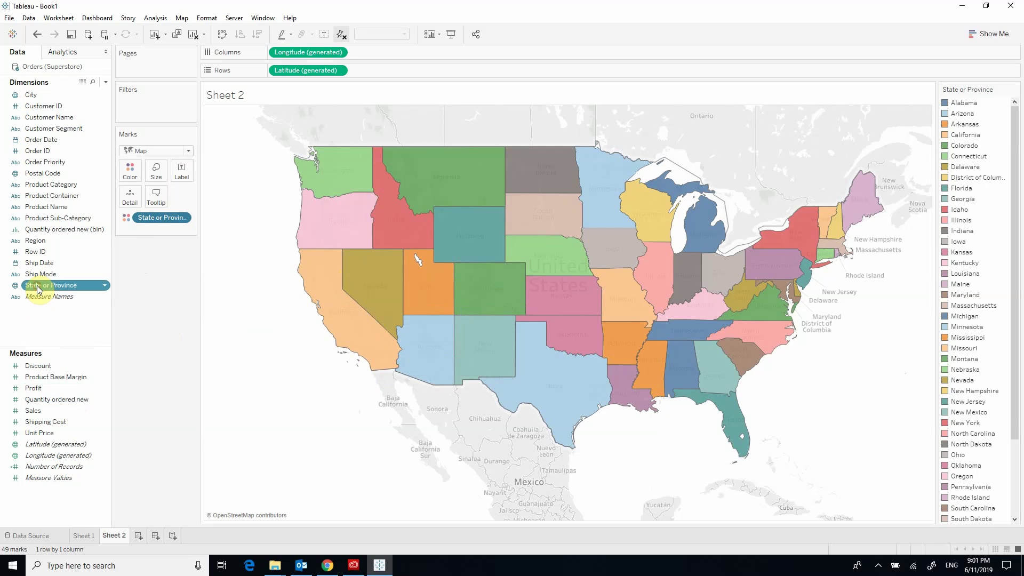
pyautogui.click(37, 287)
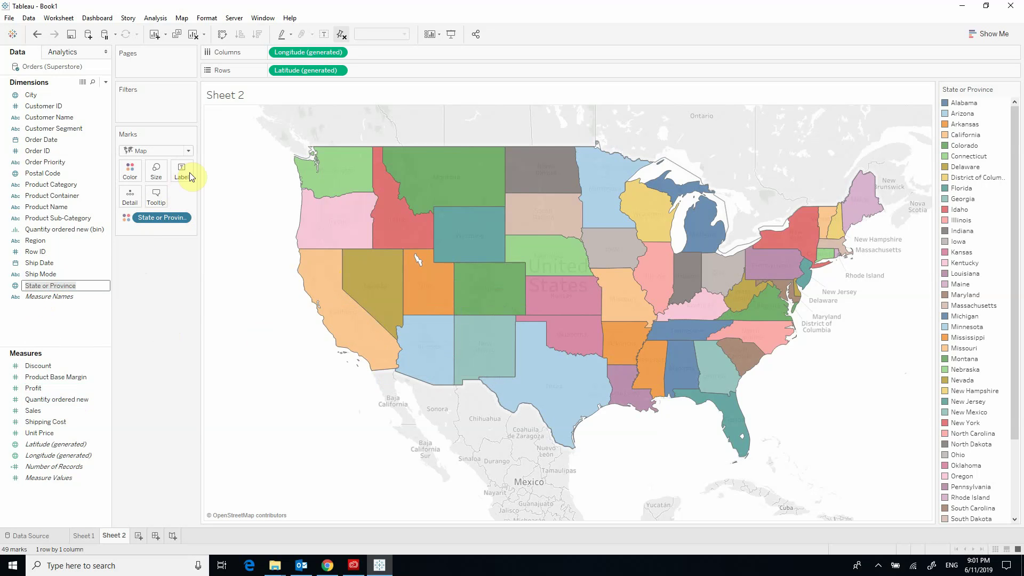
pyautogui.rightClick(15, 290)
pyautogui.click(16, 287)
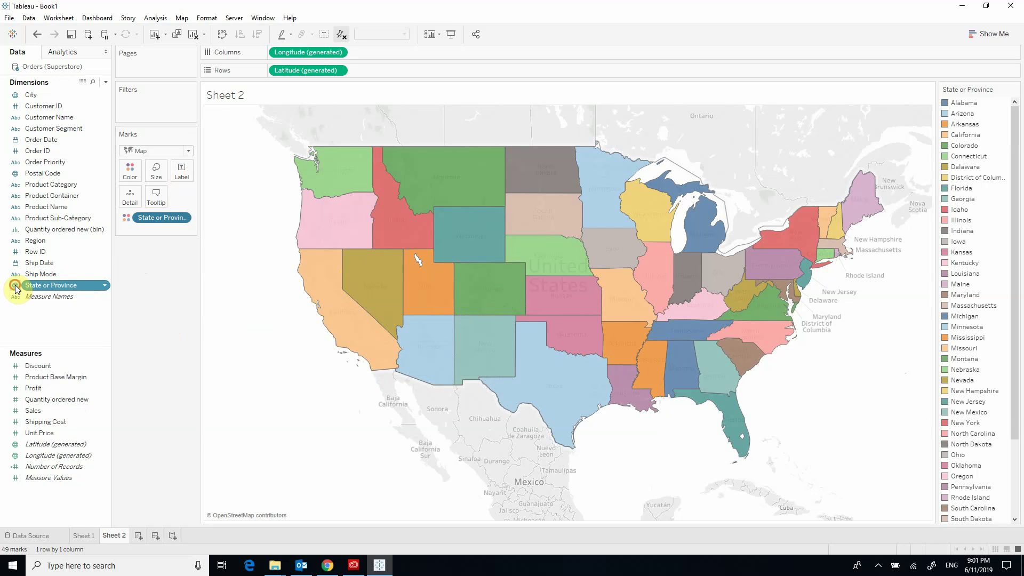
pyautogui.moveTo(61, 288); pyautogui.dragTo(181, 170)
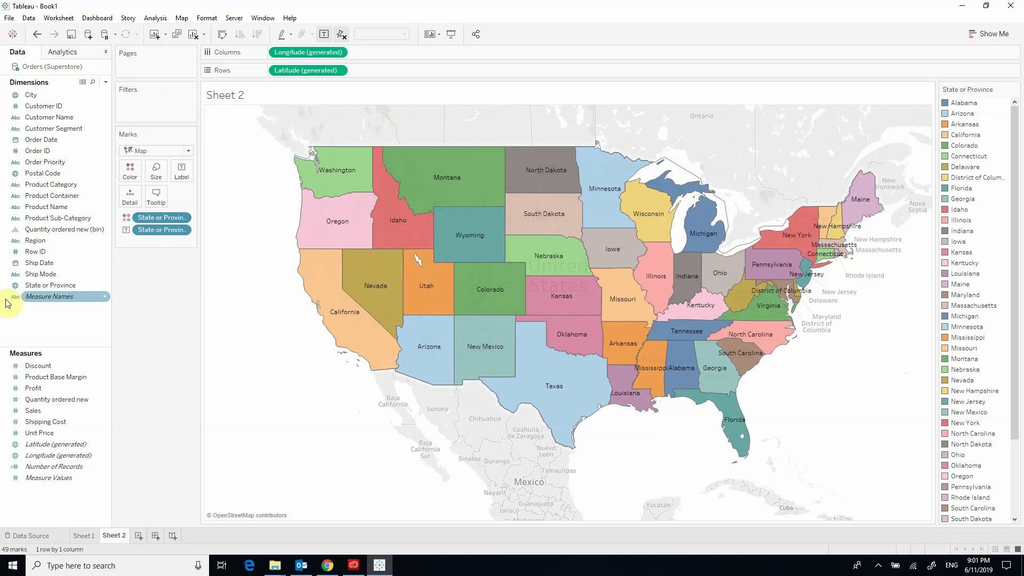
# Add a State or Province filter keeping all 49 of 49 states checked.
pyautogui.moveTo(24, 286); pyautogui.dragTo(126, 100)
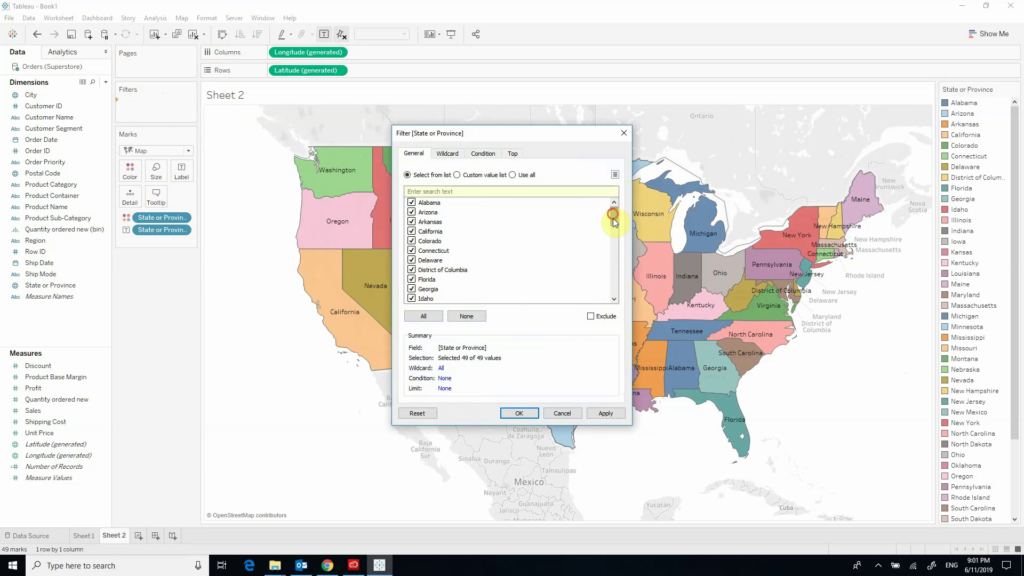
pyautogui.moveTo(613, 218); pyautogui.dragTo(606, 309)
pyautogui.click(606, 413)
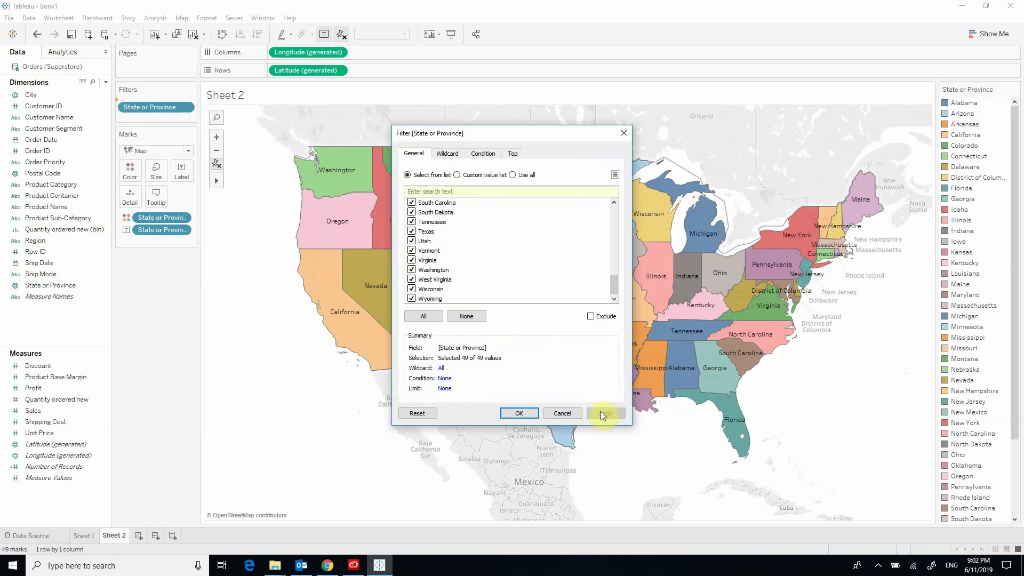
pyautogui.click(526, 413)
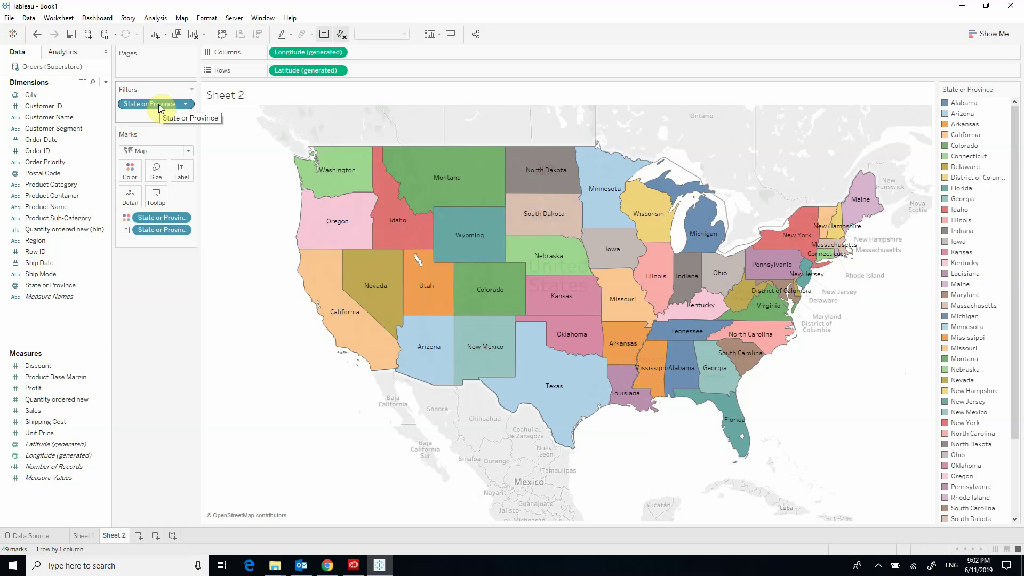
pyautogui.click(188, 105)
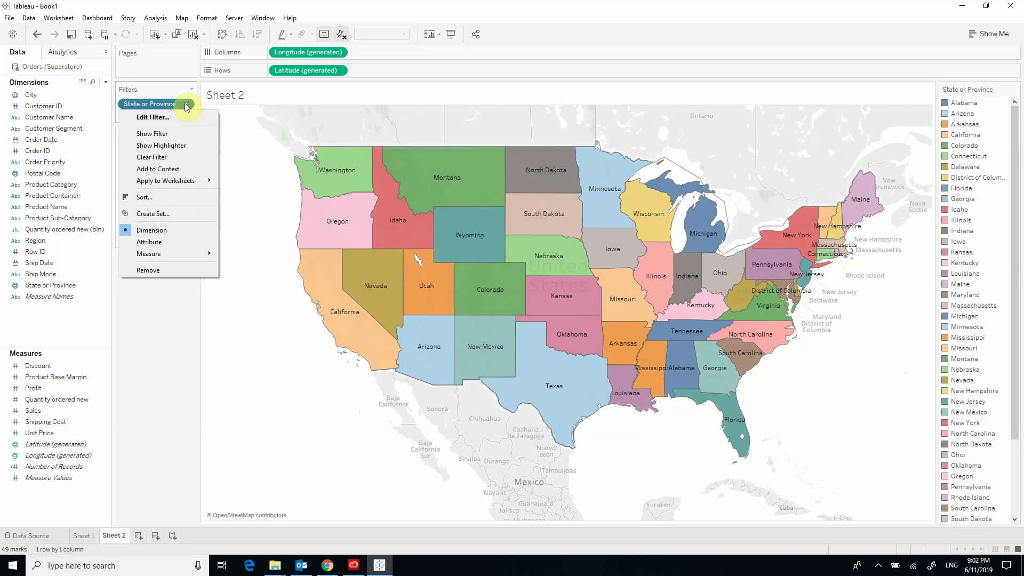
# Show the State or Province filter card beside the map.
pyautogui.click(184, 134)
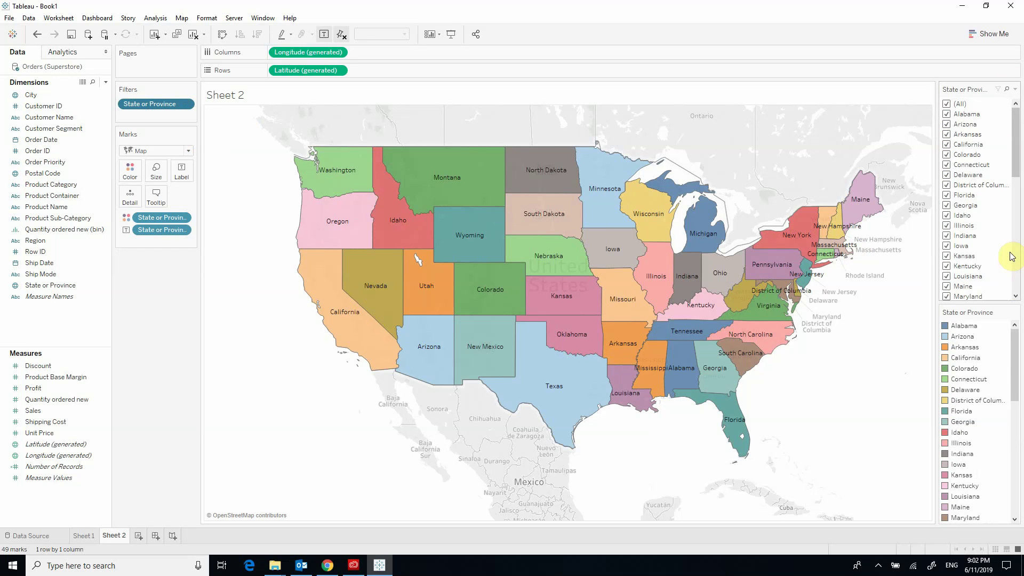
pyautogui.click(1014, 128)
pyautogui.moveTo(1016, 139); pyautogui.dragTo(1013, 107)
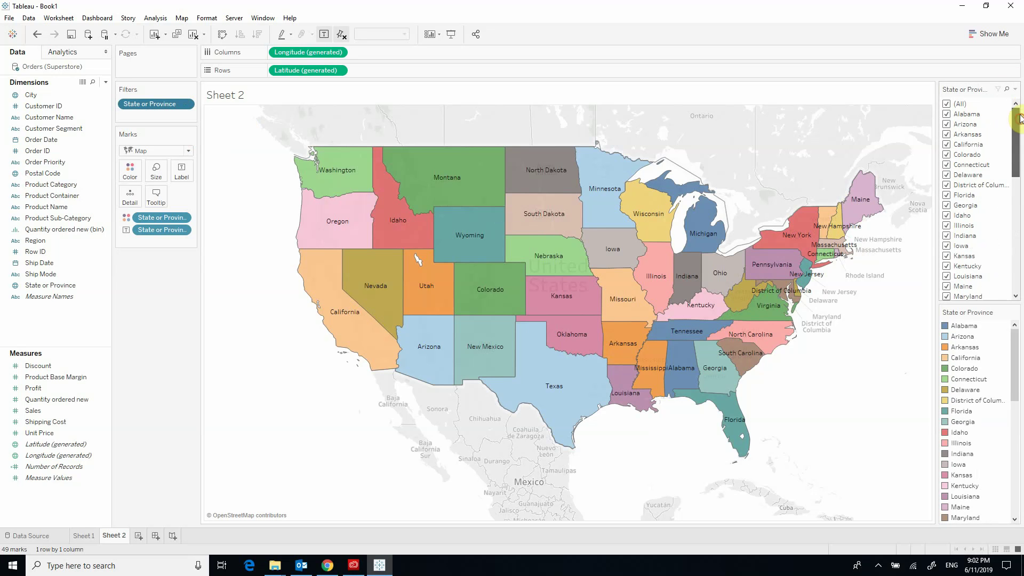
# Make the state filter a Multiple Values (dropdown) and hide the state colour legend.
pyautogui.click(1015, 89)
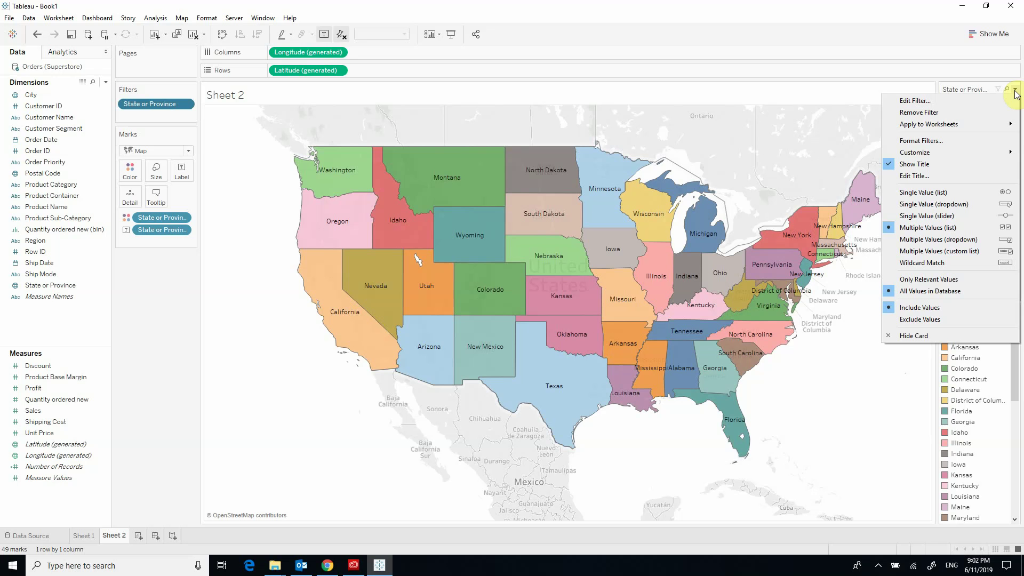
pyautogui.click(939, 245)
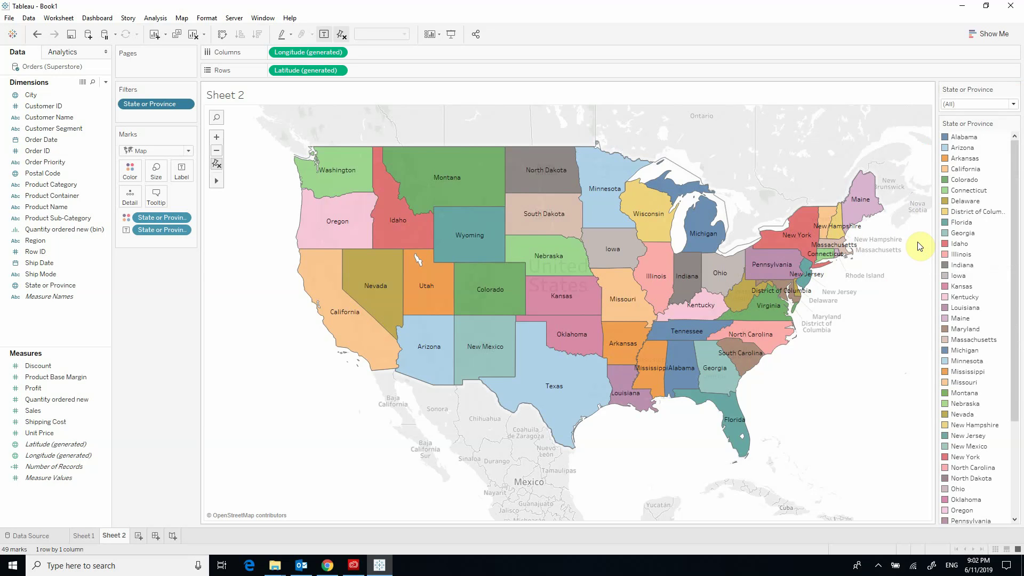
pyautogui.click(1013, 105)
pyautogui.click(1012, 105)
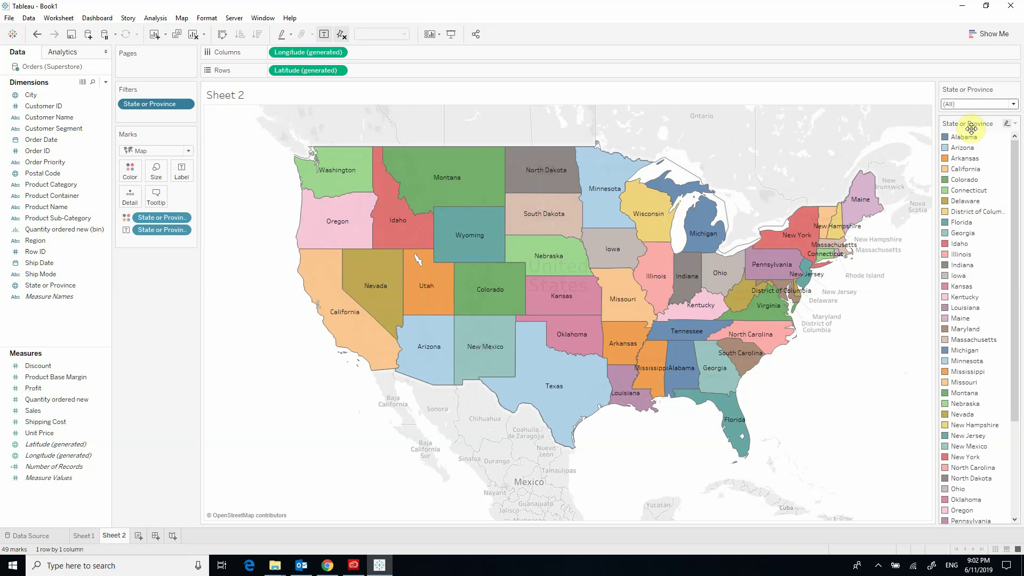
pyautogui.click(1014, 124)
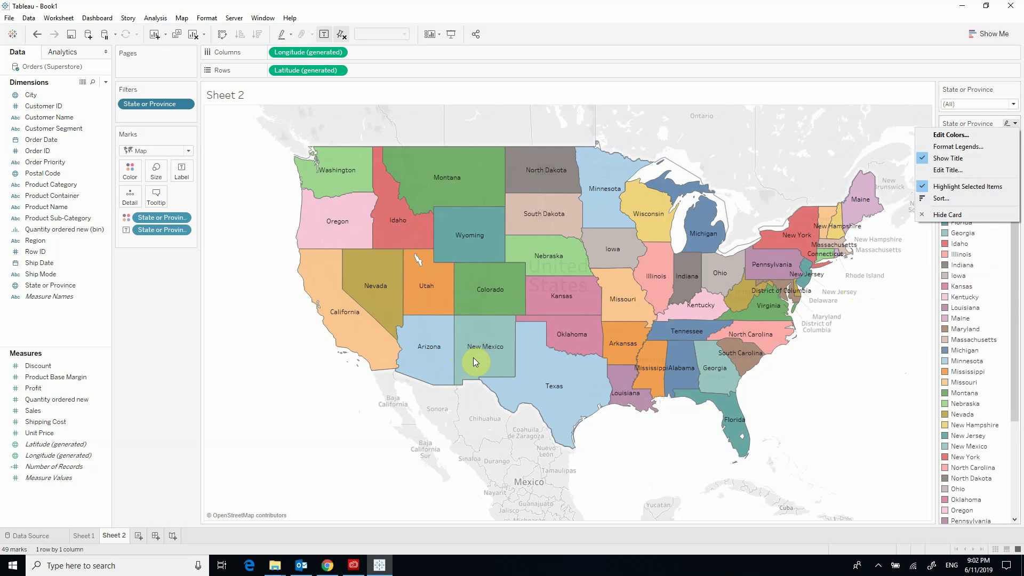
pyautogui.click(949, 215)
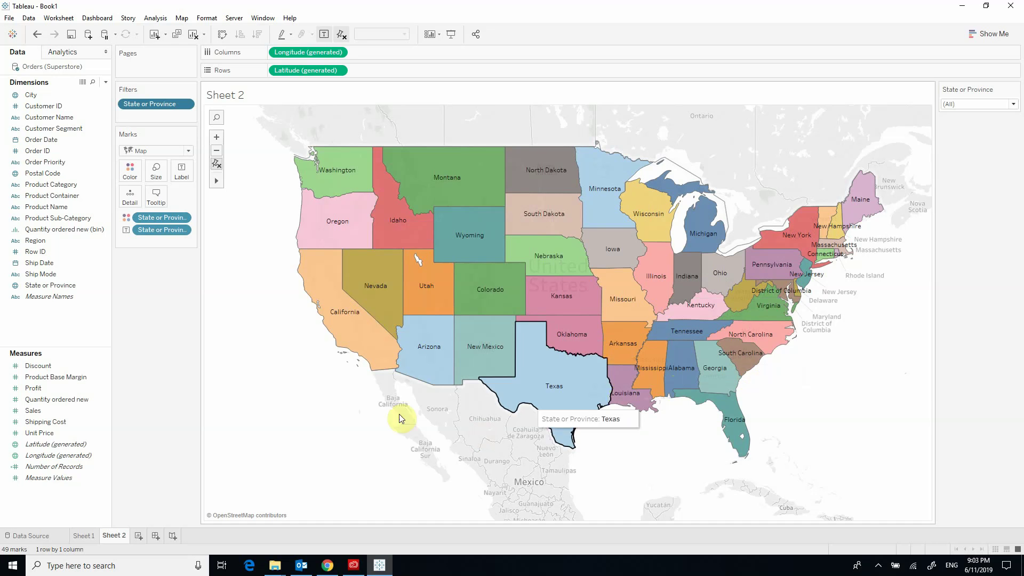
# Colour the state marks by SUM(Sales), giving a blue sales gradient.
pyautogui.click(29, 413)
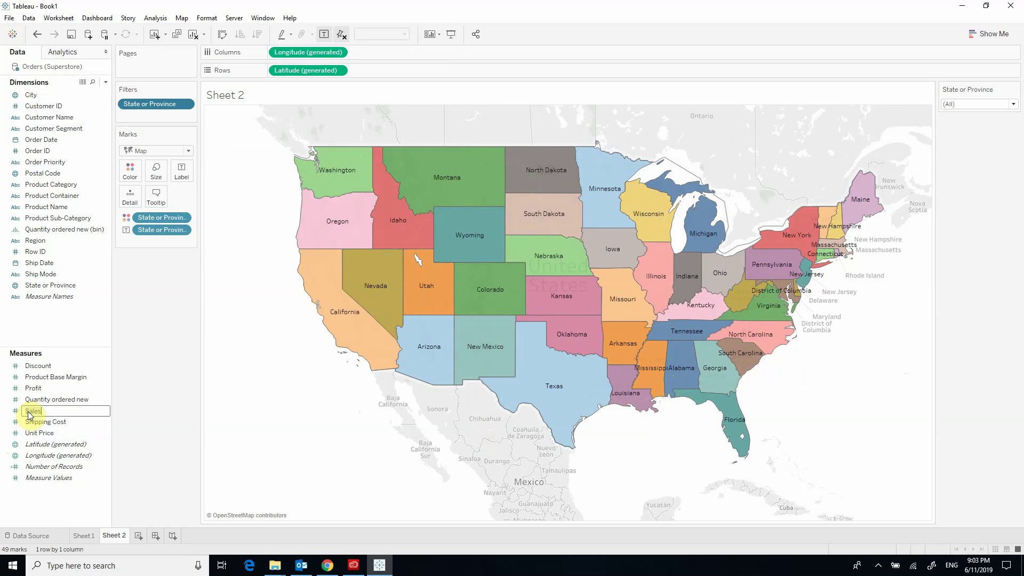
pyautogui.click(16, 411)
pyautogui.moveTo(27, 415); pyautogui.dragTo(127, 175)
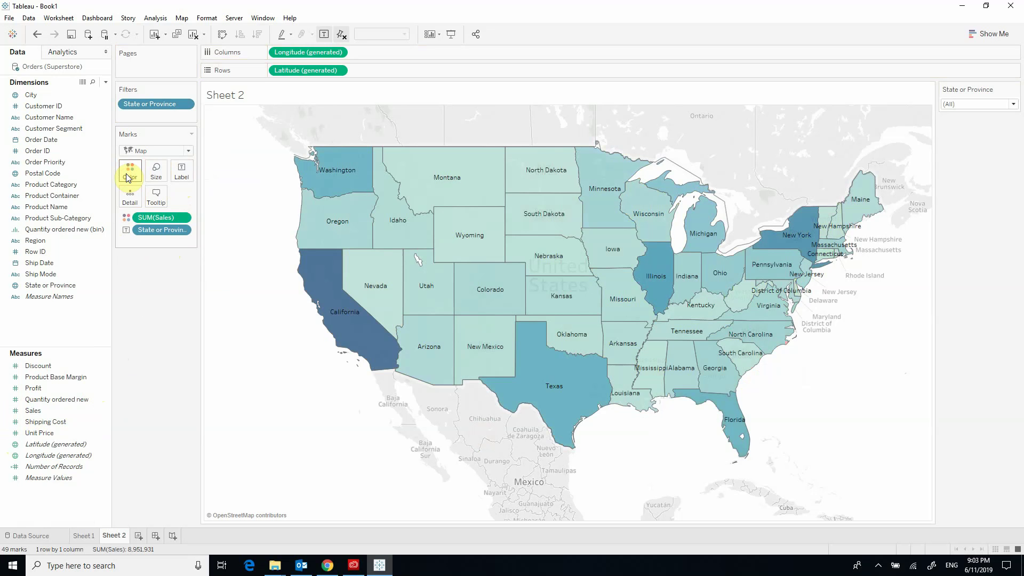
pyautogui.moveTo(494, 334)
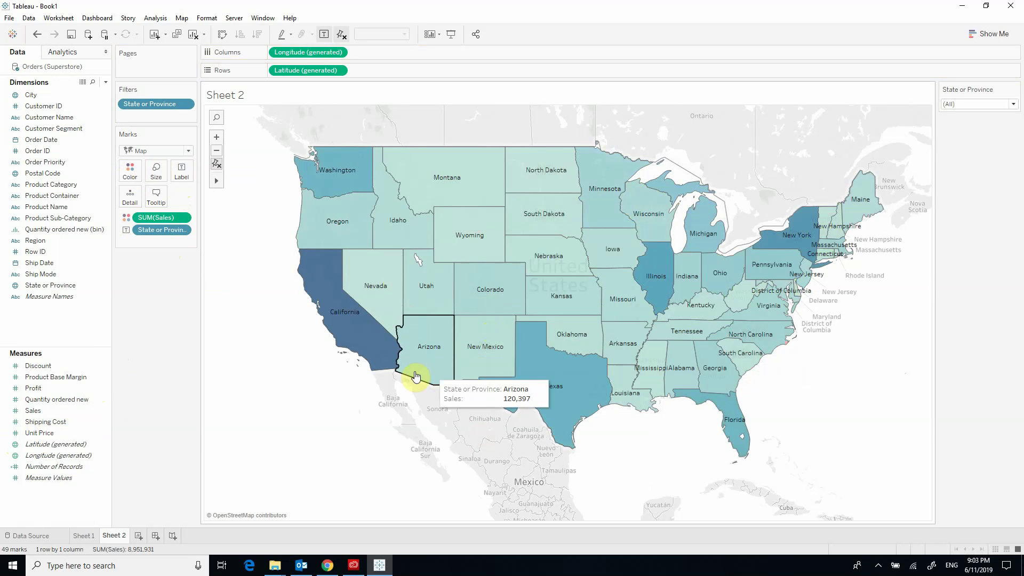
pyautogui.moveTo(375, 362)
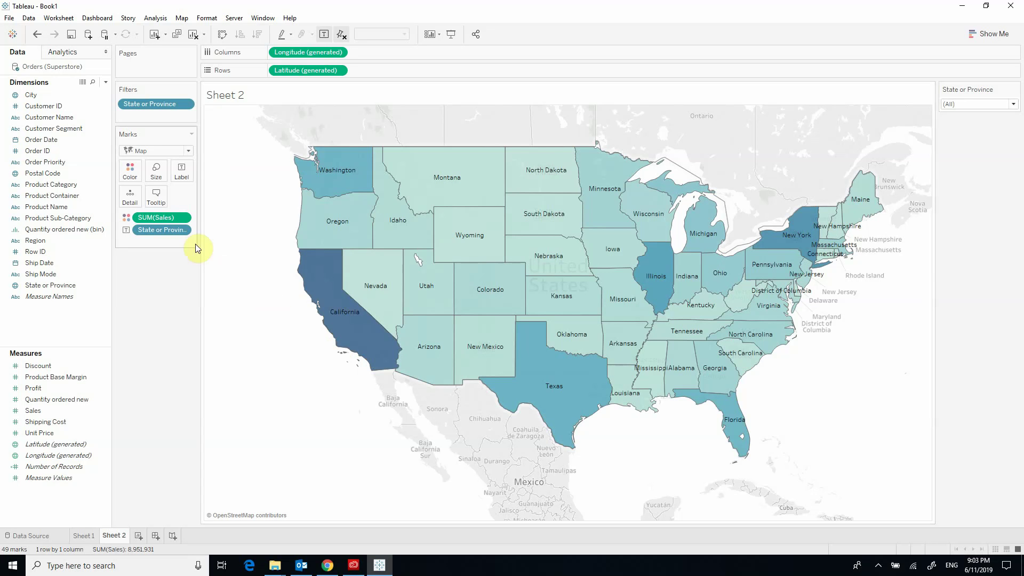
pyautogui.click(125, 218)
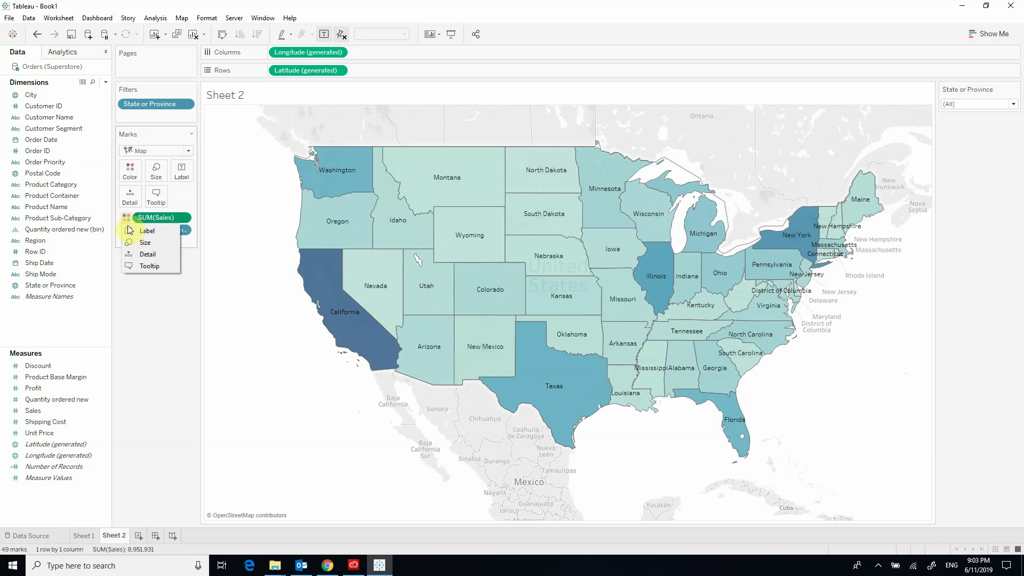
pyautogui.click(128, 170)
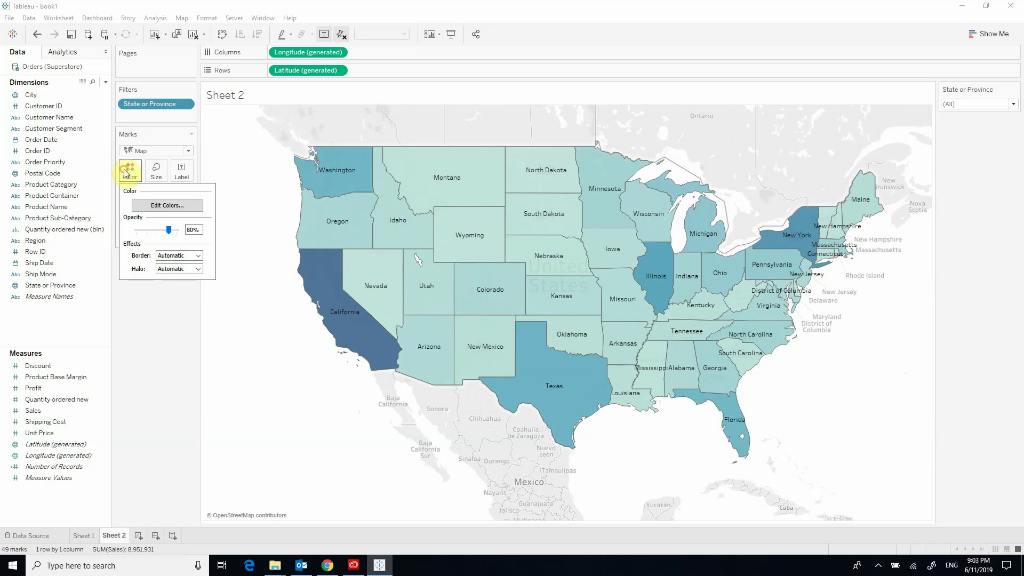
# Apply the Red-Green-White Diverging palette to the Sales colour shading.
pyautogui.click(142, 209)
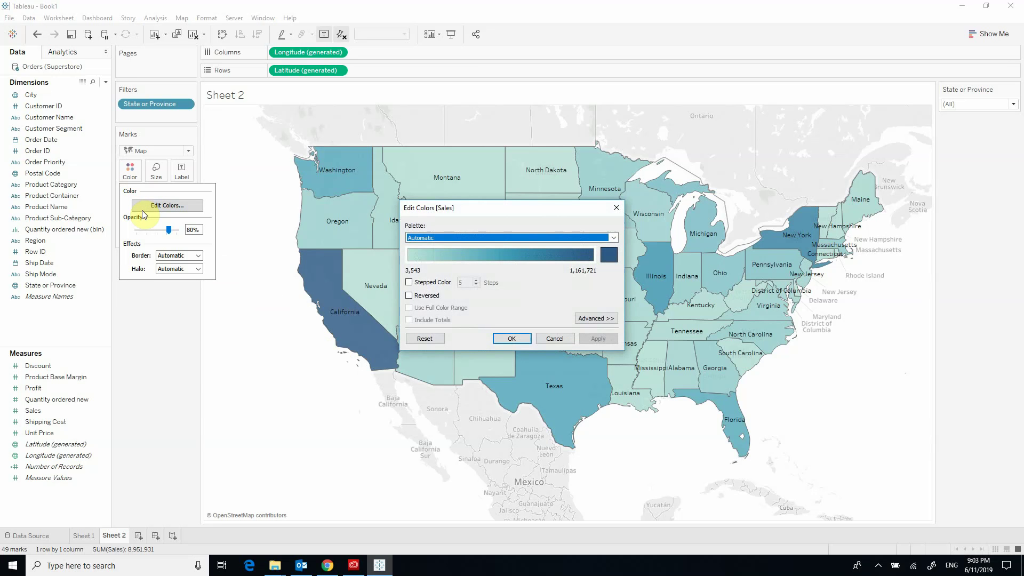
pyautogui.click(516, 238)
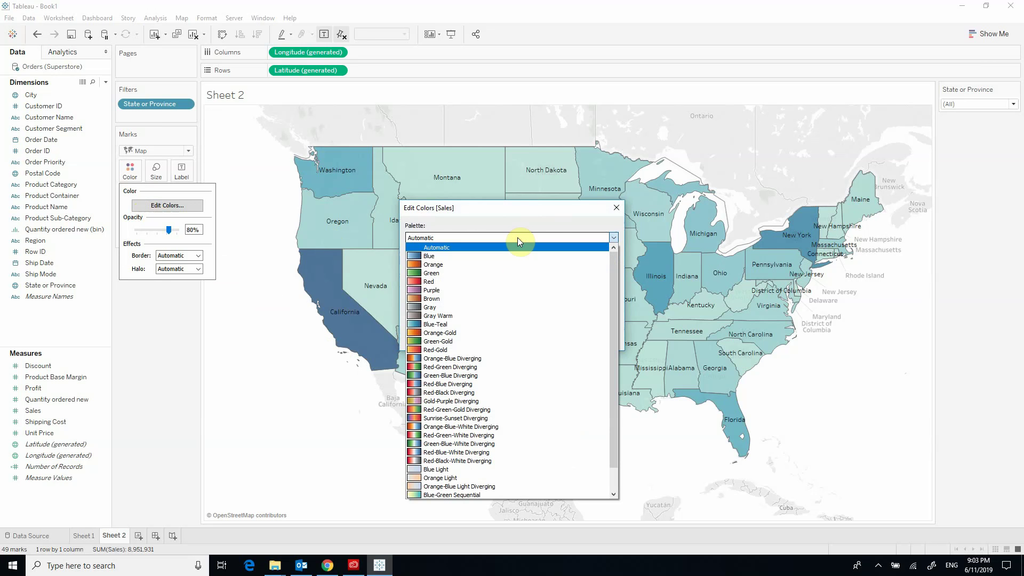
pyautogui.click(460, 376)
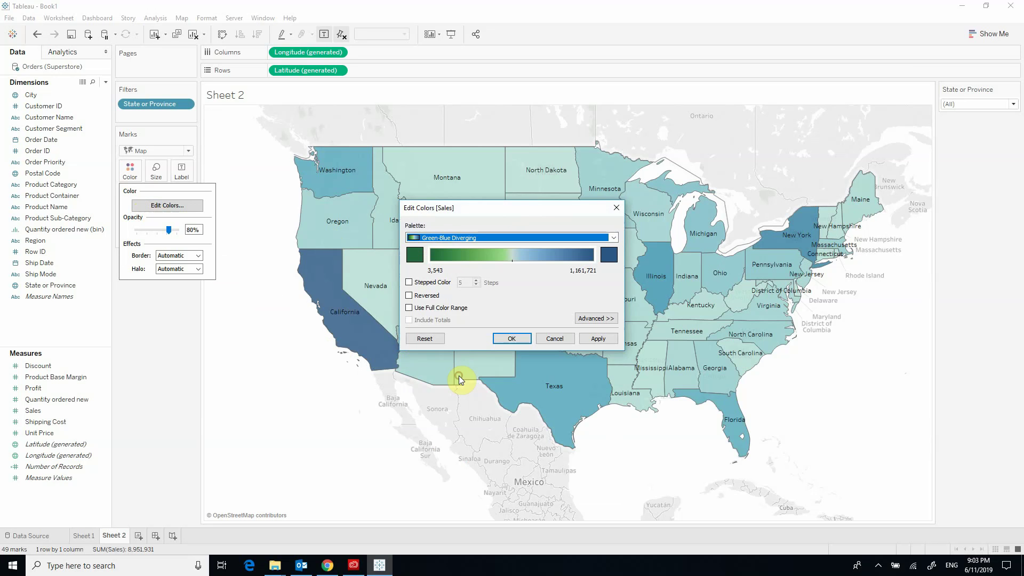
pyautogui.click(471, 241)
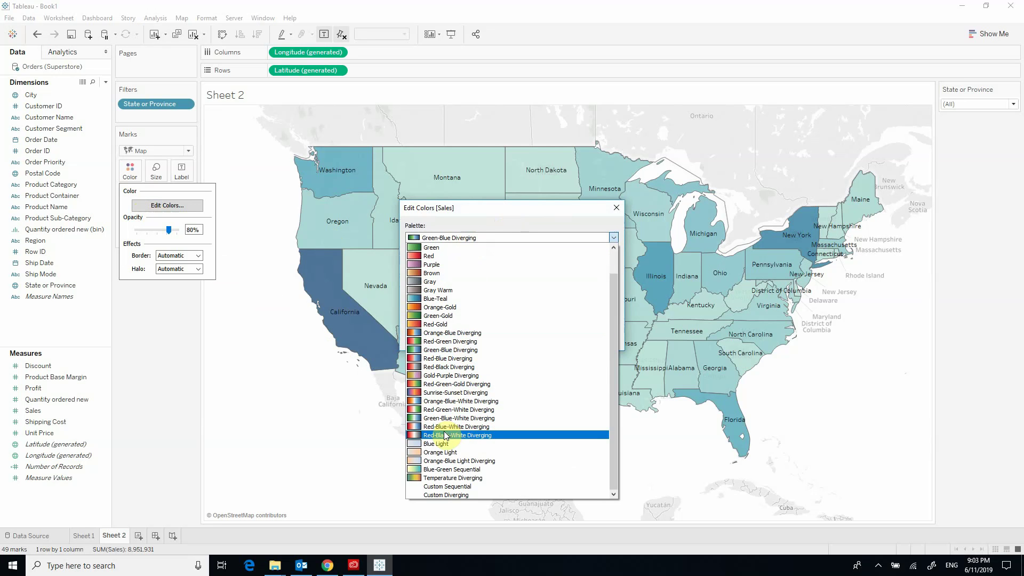
pyautogui.click(429, 410)
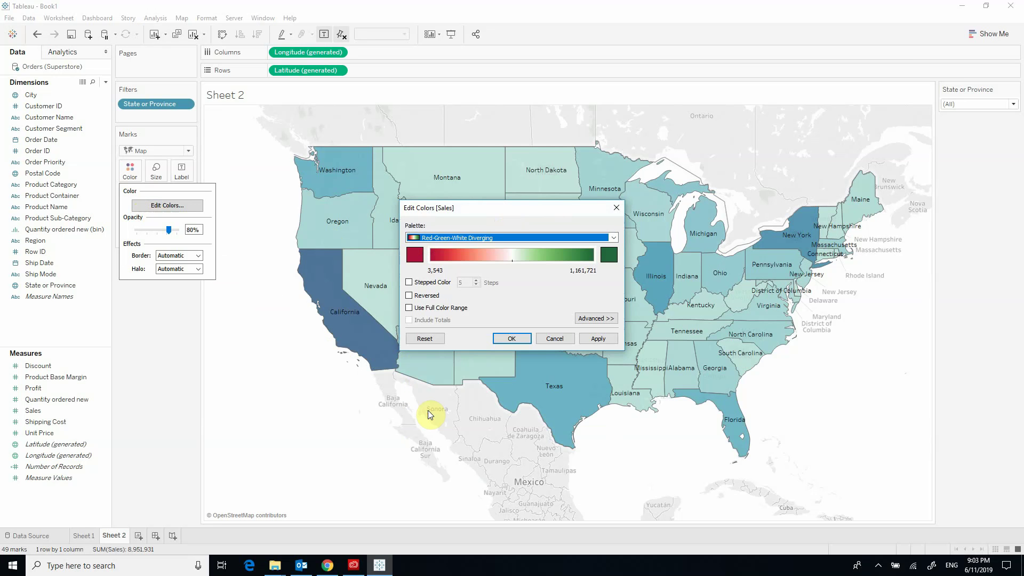
pyautogui.click(597, 338)
pyautogui.click(504, 341)
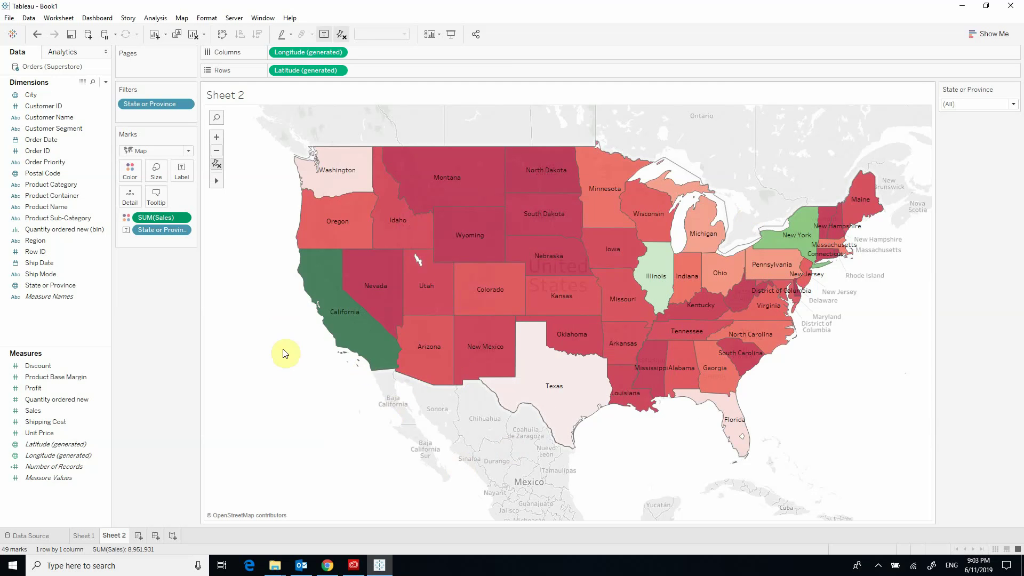
pyautogui.moveTo(358, 328)
# Replace the <Sheet Name> title with 'Sales Heat Map'.
pyautogui.doubleClick(229, 96)
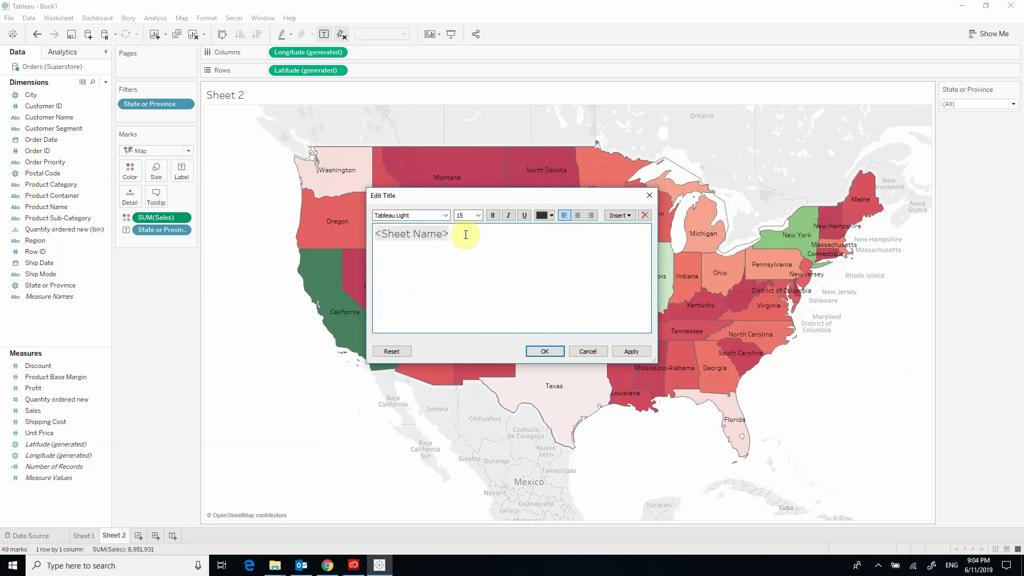
pyautogui.moveTo(464, 233); pyautogui.dragTo(311, 239)
pyautogui.write('Sa')
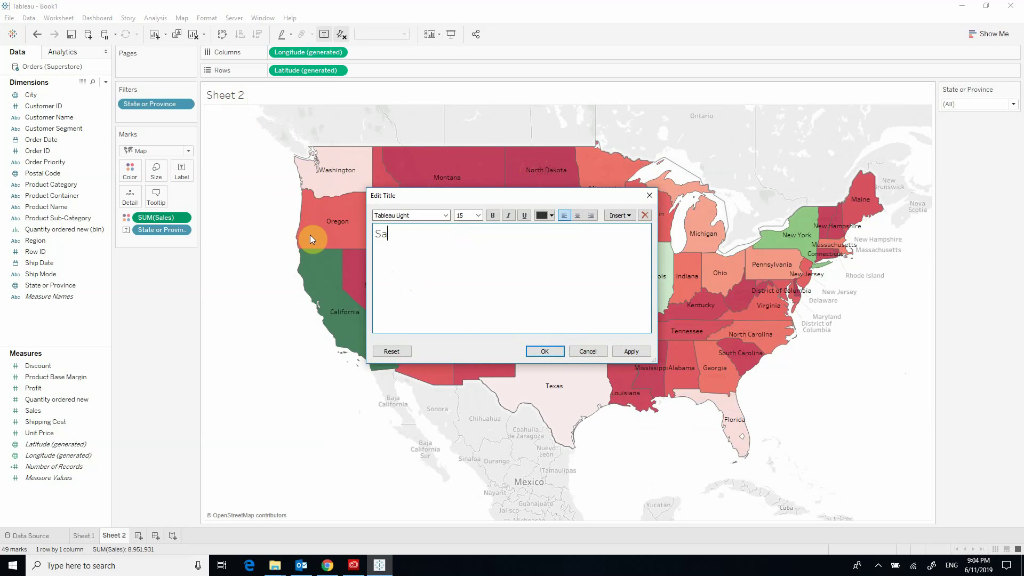
pyautogui.write('les Heat Map')
pyautogui.click(644, 353)
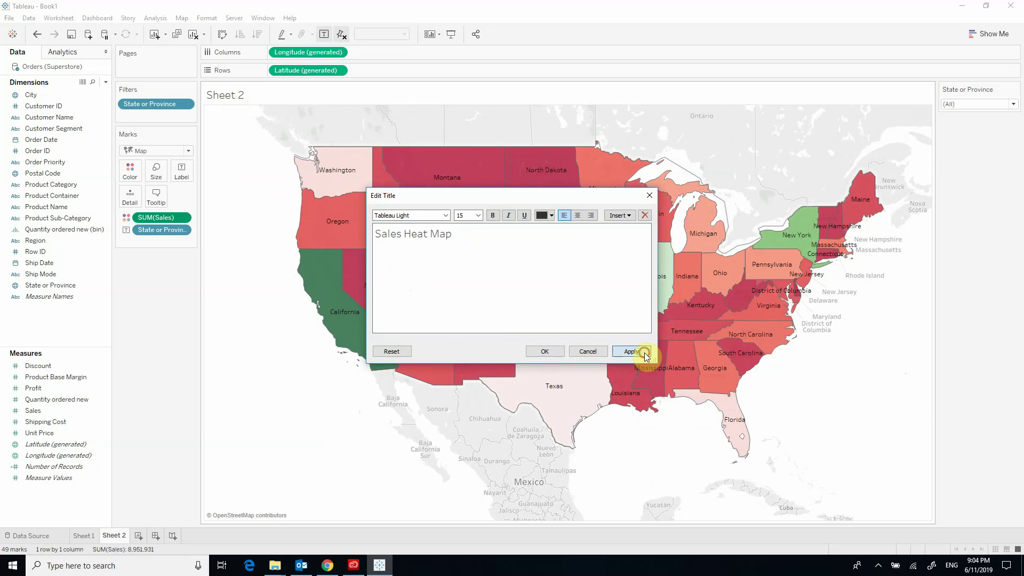
pyautogui.click(530, 352)
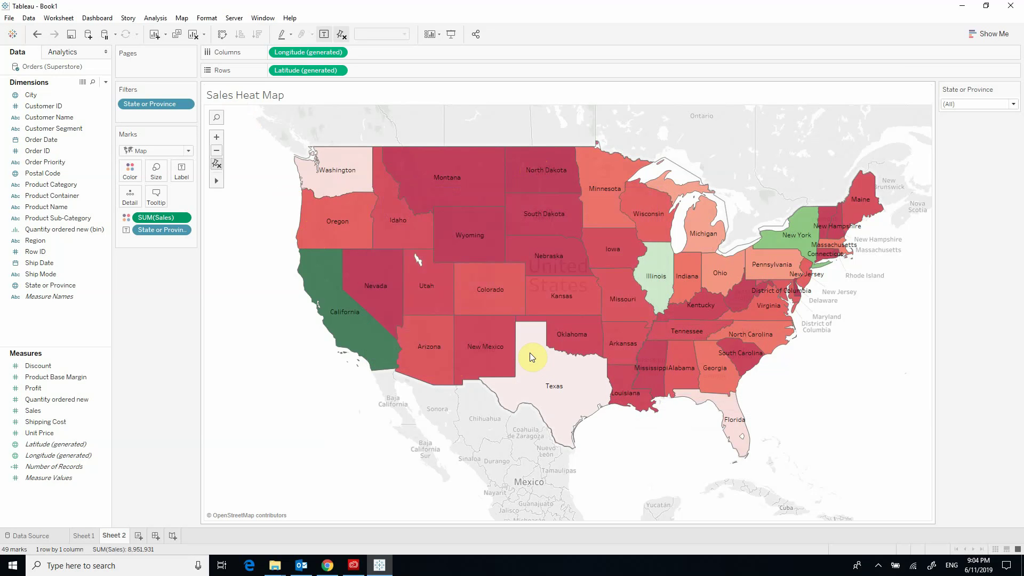
# Rename the Sheet 2 worksheet tab to 'Sales Map'.
pyautogui.doubleClick(117, 536)
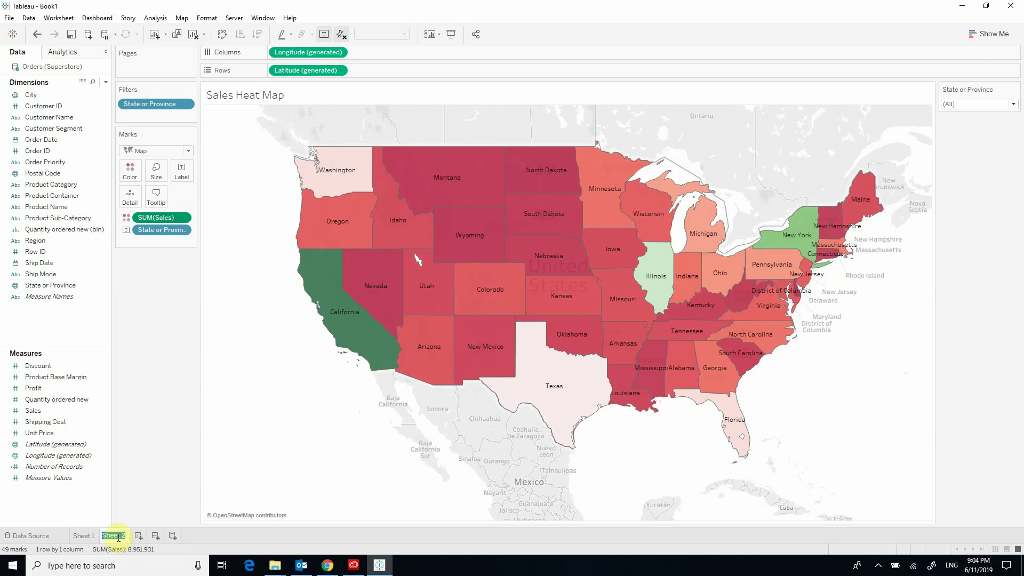
pyautogui.write('Sales Map')
pyautogui.press('Return')
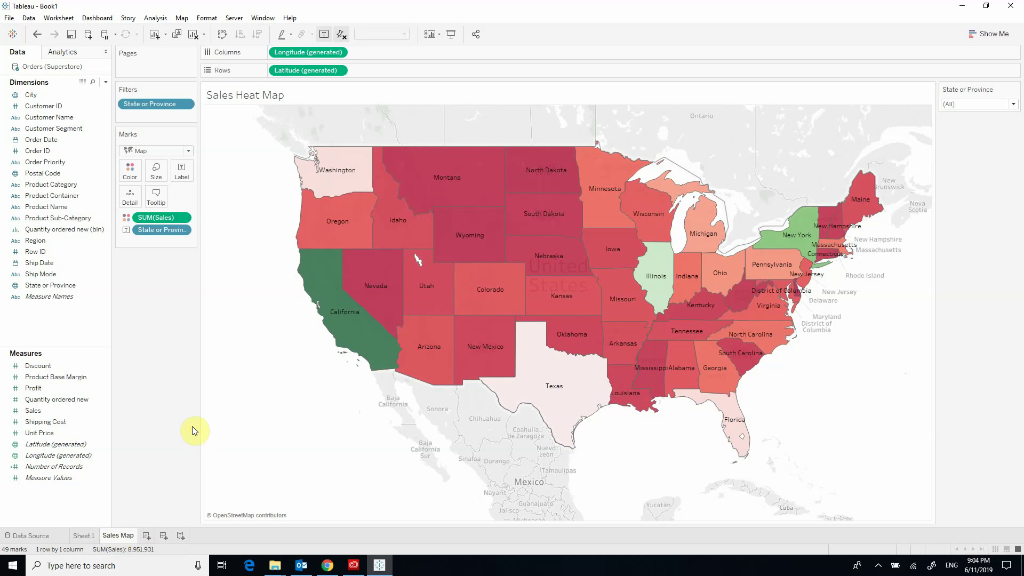